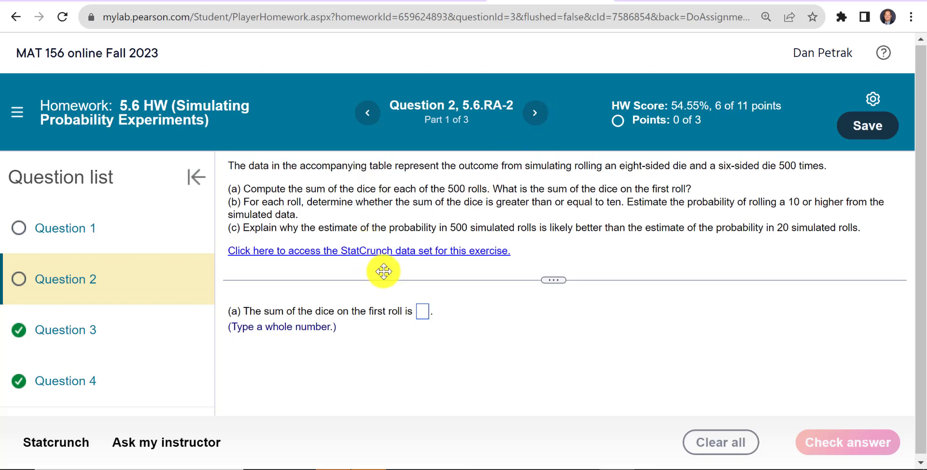
# Step: Open the StatCrunch data set for this exercise and bring up the expression builder for computing a new column
pyautogui.click(445, 250)
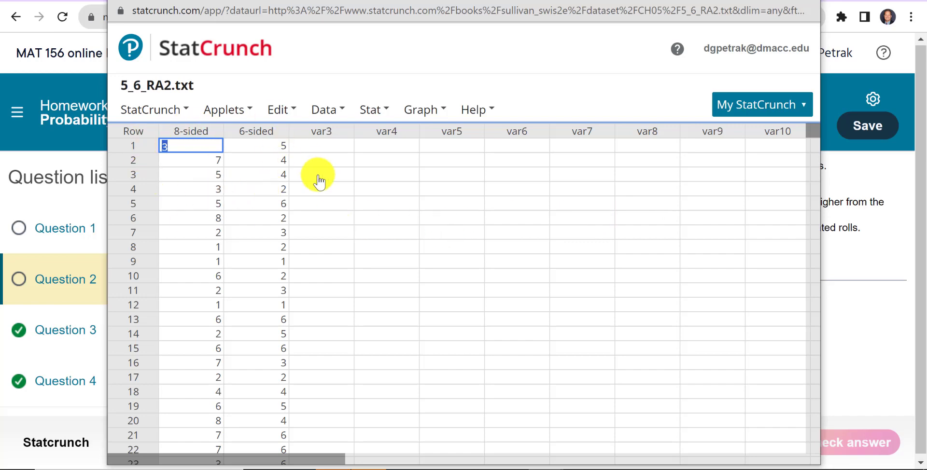
pyautogui.click(360, 118)
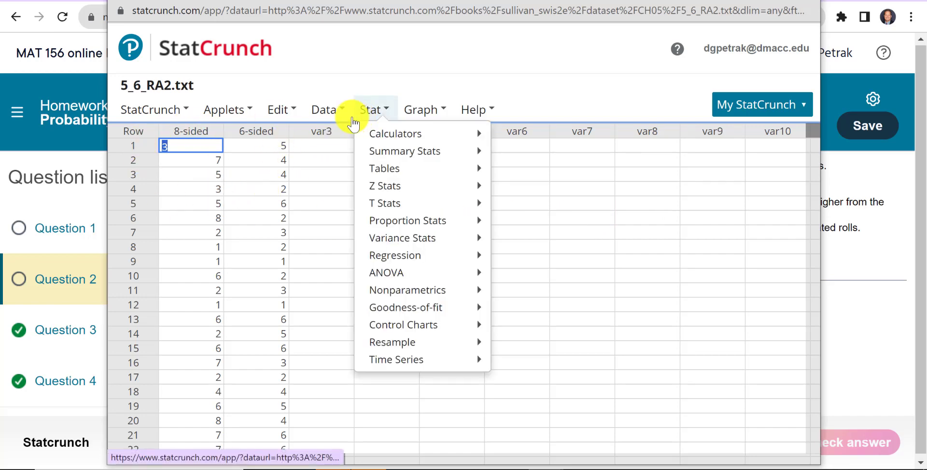
pyautogui.click(326, 110)
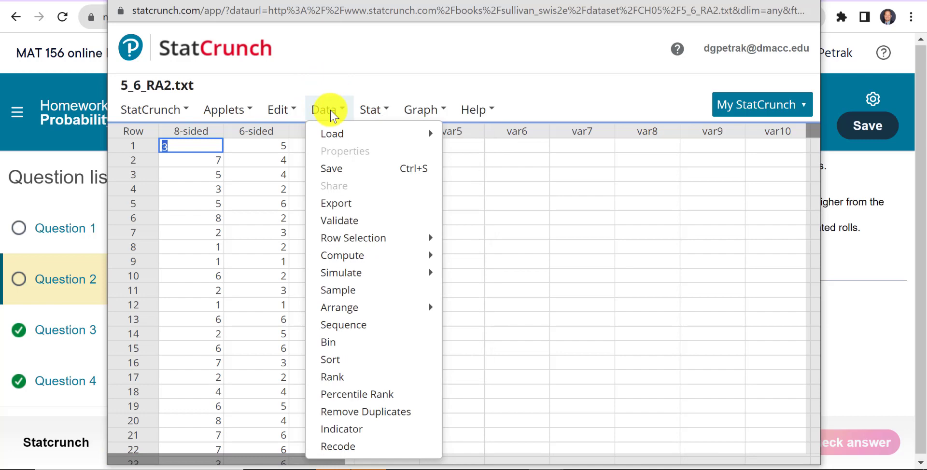
pyautogui.moveTo(361, 265)
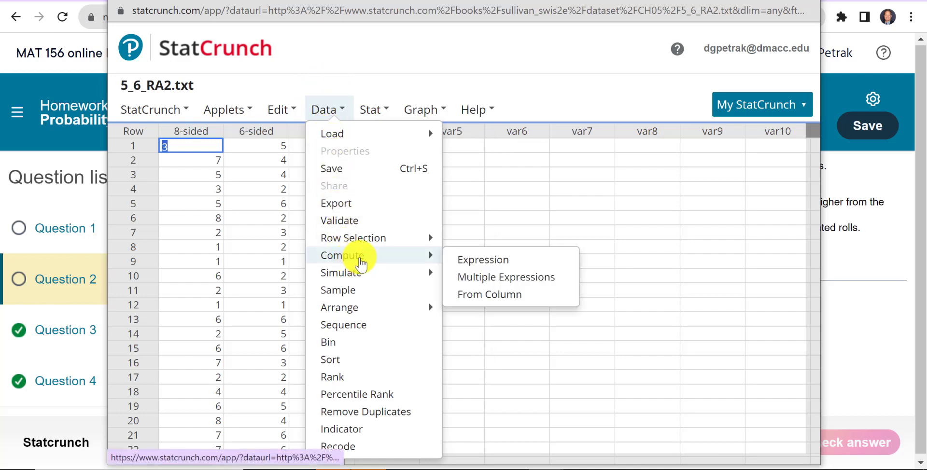
pyautogui.click(472, 264)
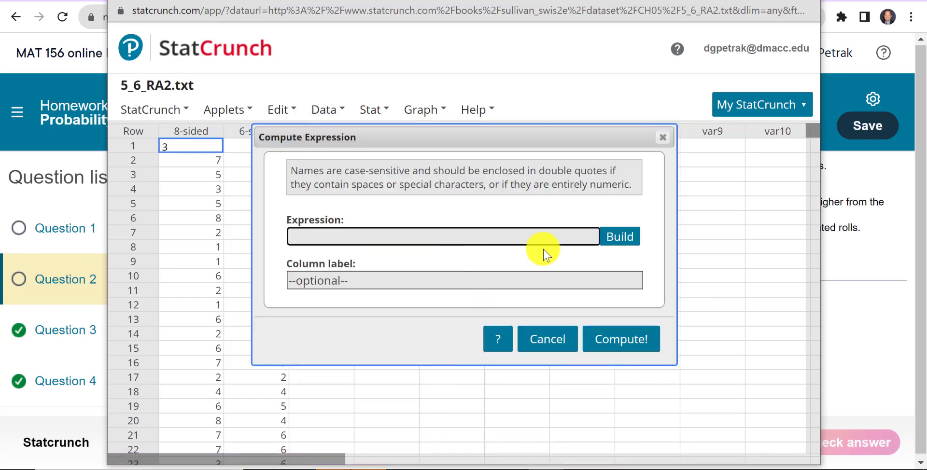
pyautogui.click(613, 239)
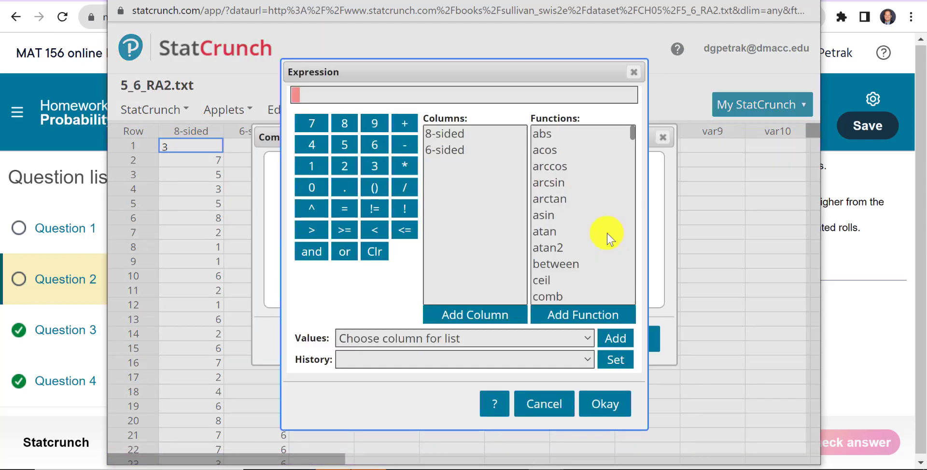
# Step: Build the expression "8-sided"+"6-sided", compute it as a new column without a custom label, and dismiss the result window
pyautogui.click(453, 134)
pyautogui.click(486, 314)
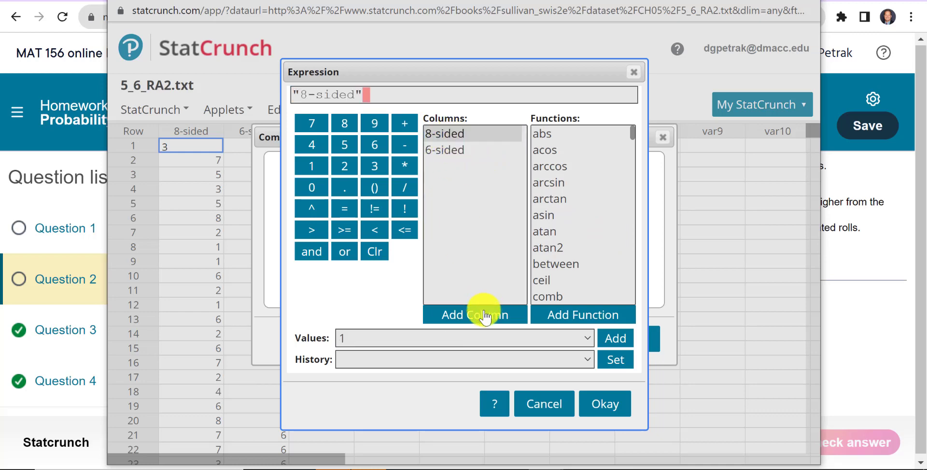
pyautogui.click(402, 127)
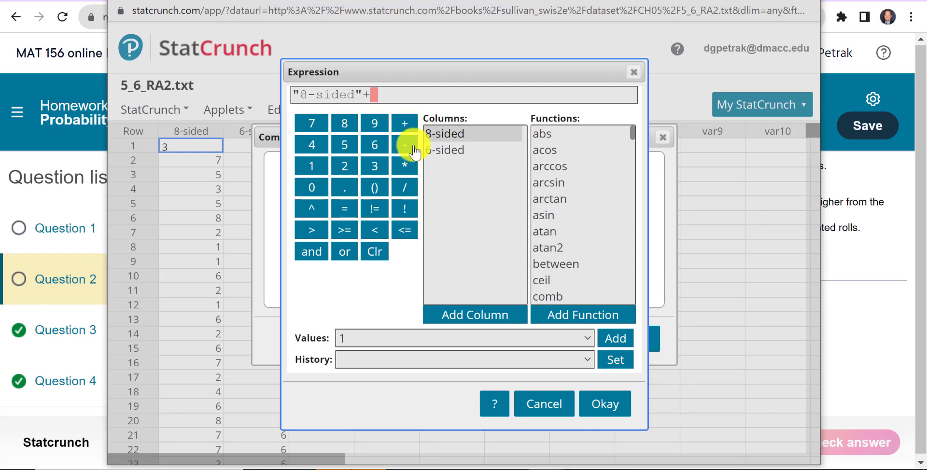
pyautogui.click(448, 150)
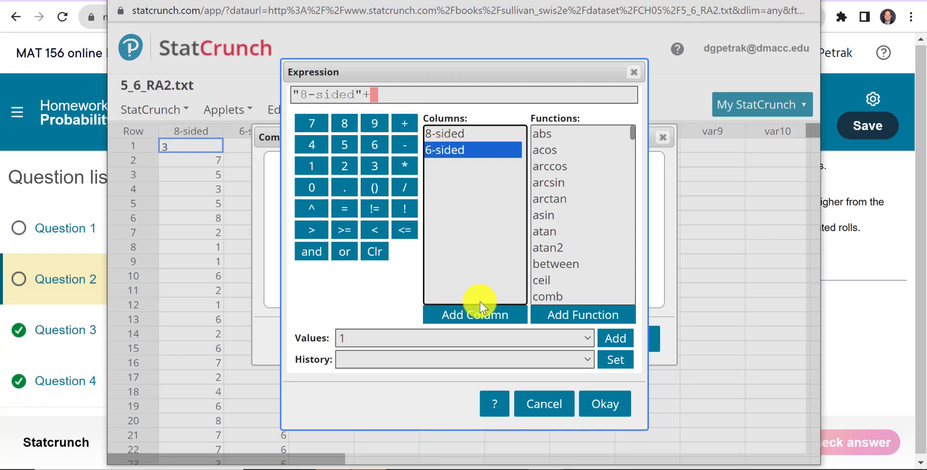
pyautogui.click(483, 317)
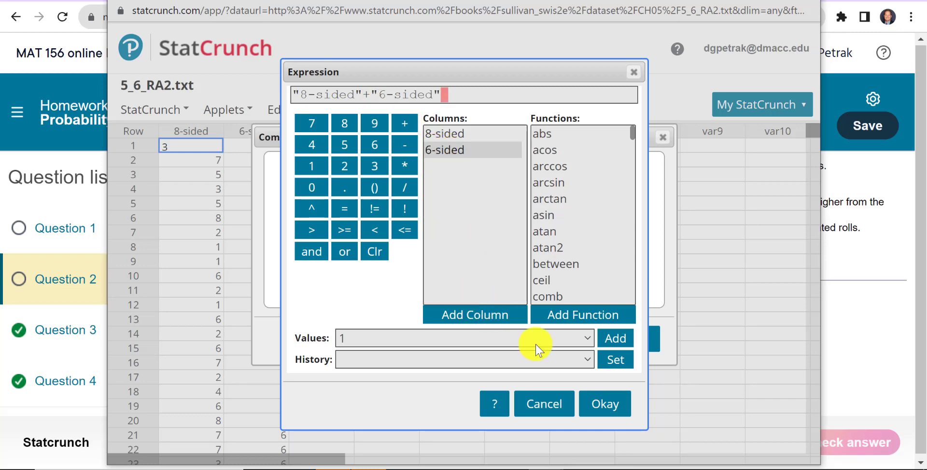
pyautogui.click(606, 403)
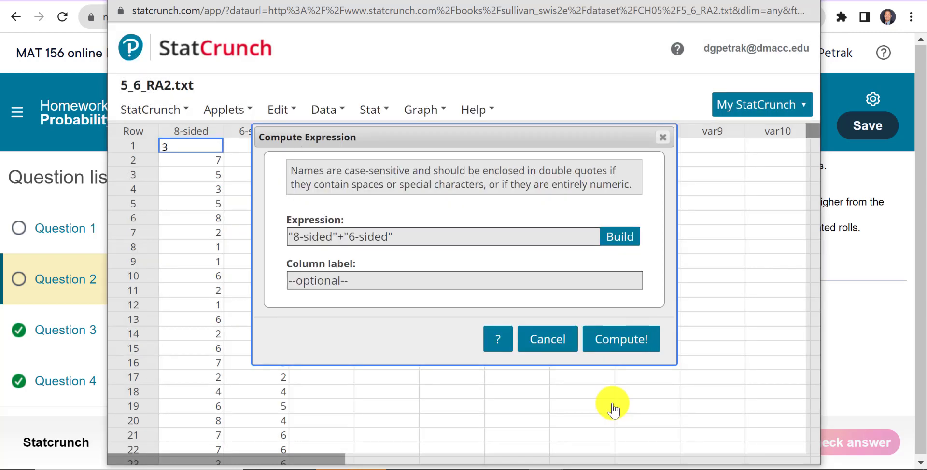
pyautogui.click(632, 346)
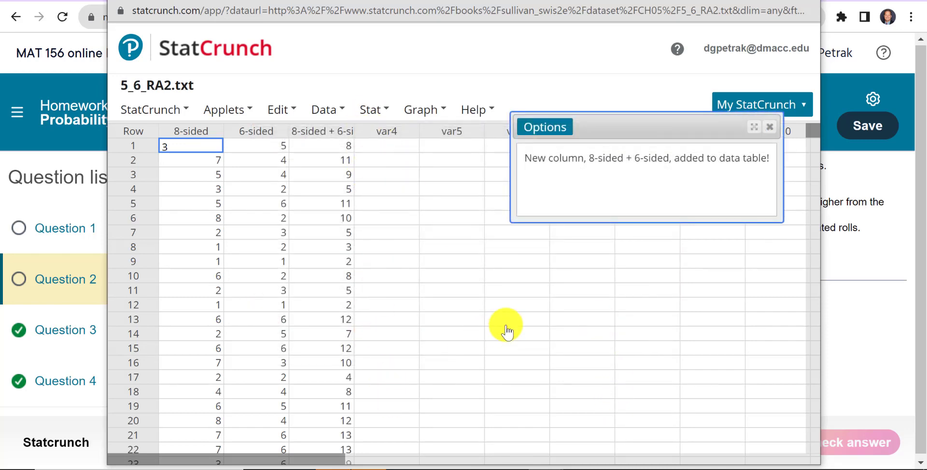
pyautogui.click(772, 129)
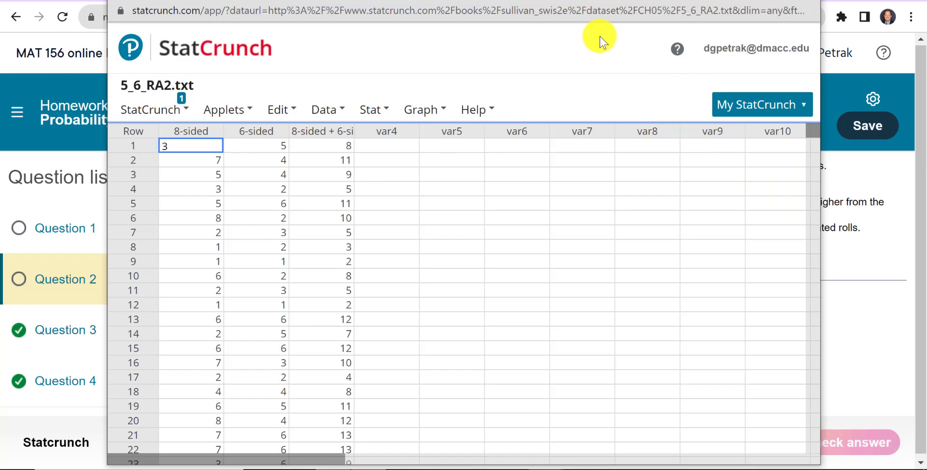
# Step: Sort only the 8-sided + 6-sided column by itself, descending, into a new column, and find the last row with a sum of 10
pyautogui.click(327, 110)
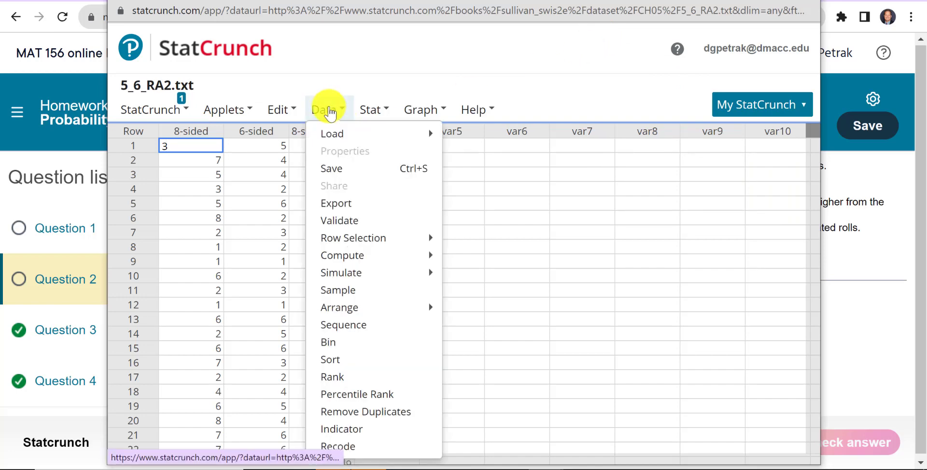
pyautogui.click(335, 360)
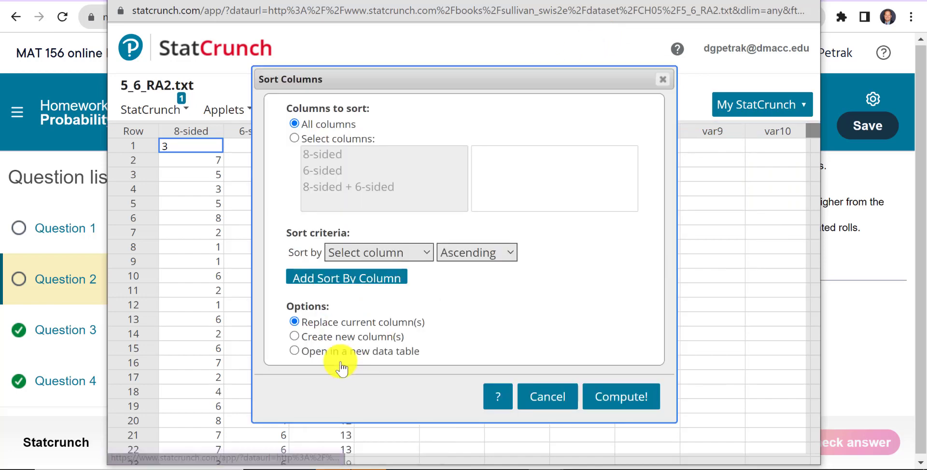
pyautogui.click(294, 139)
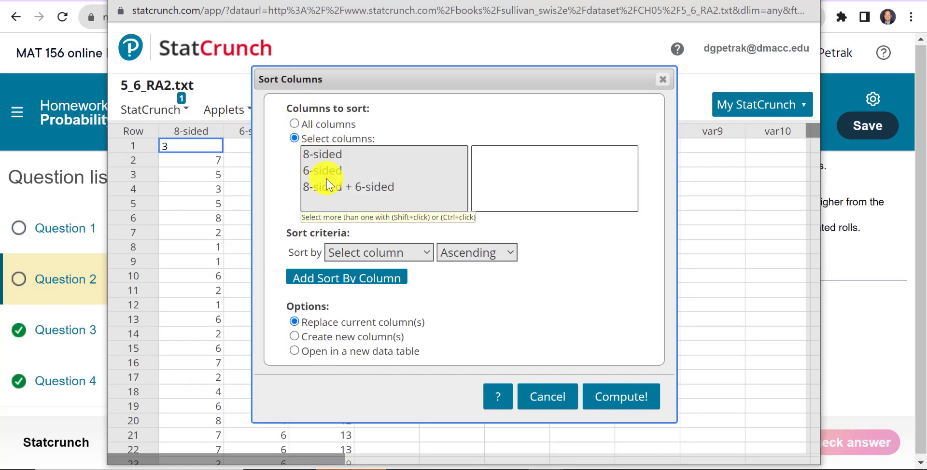
pyautogui.click(333, 186)
pyautogui.click(367, 253)
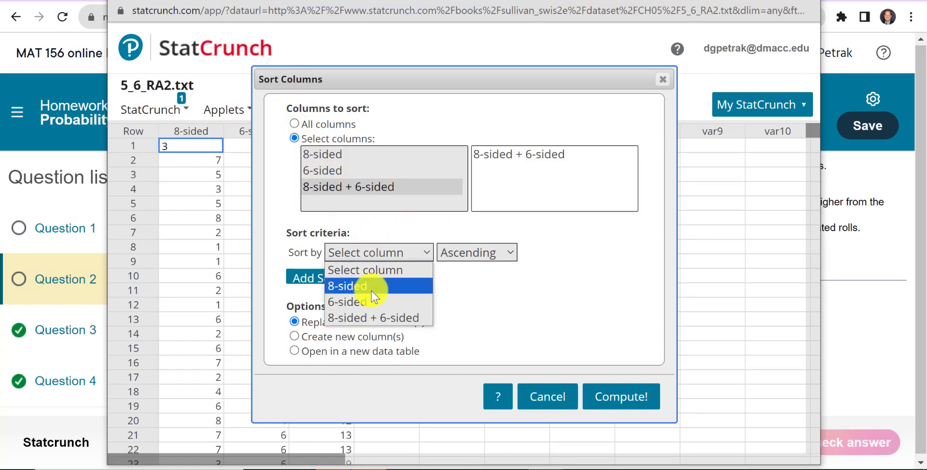
pyautogui.click(373, 318)
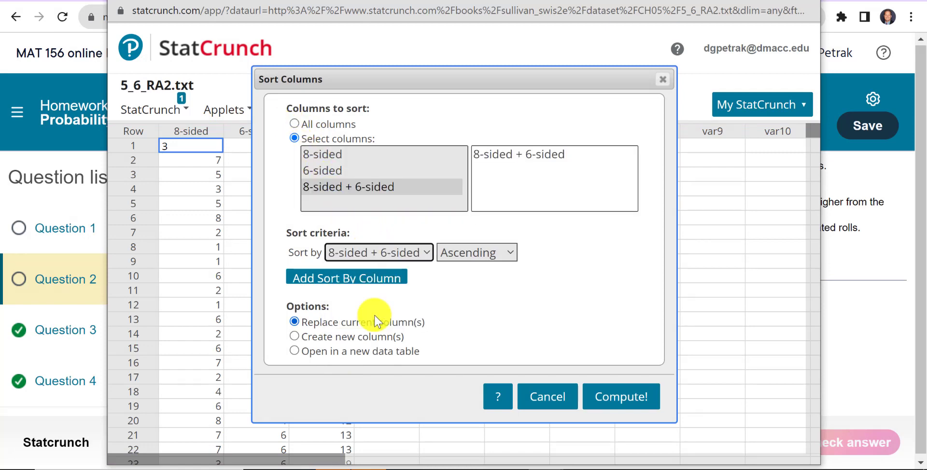
pyautogui.click(294, 337)
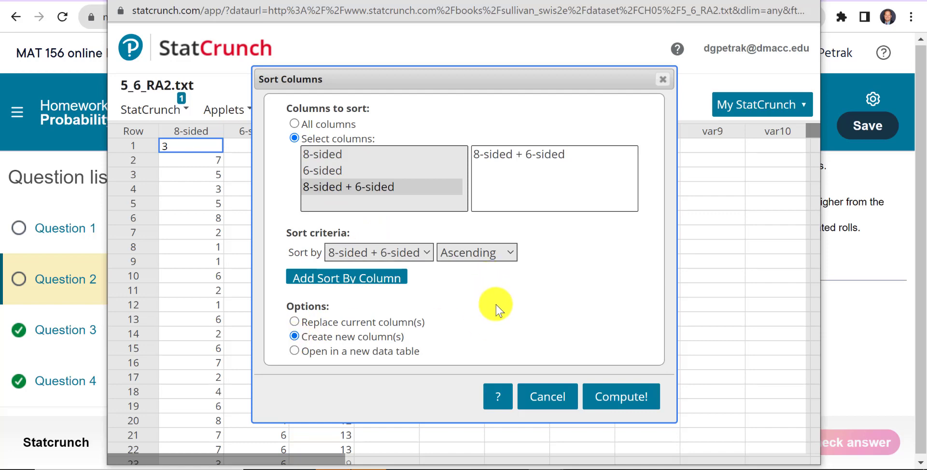
pyautogui.click(497, 250)
pyautogui.click(493, 288)
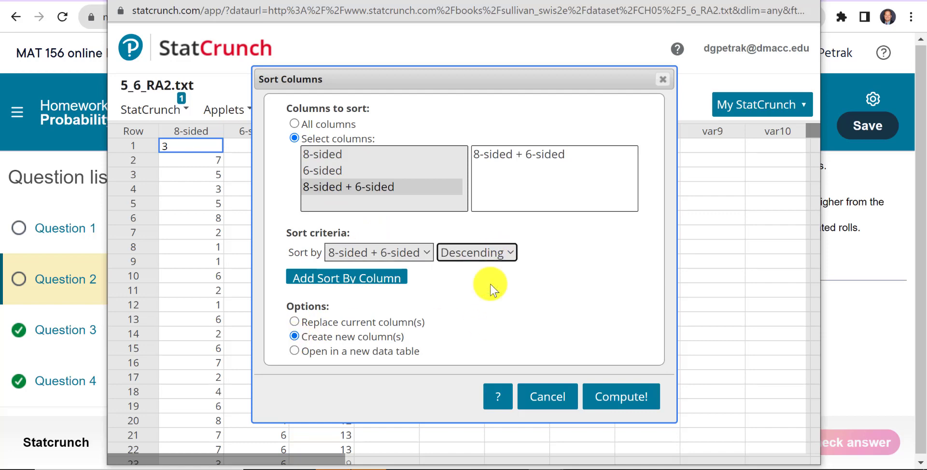
pyautogui.click(628, 397)
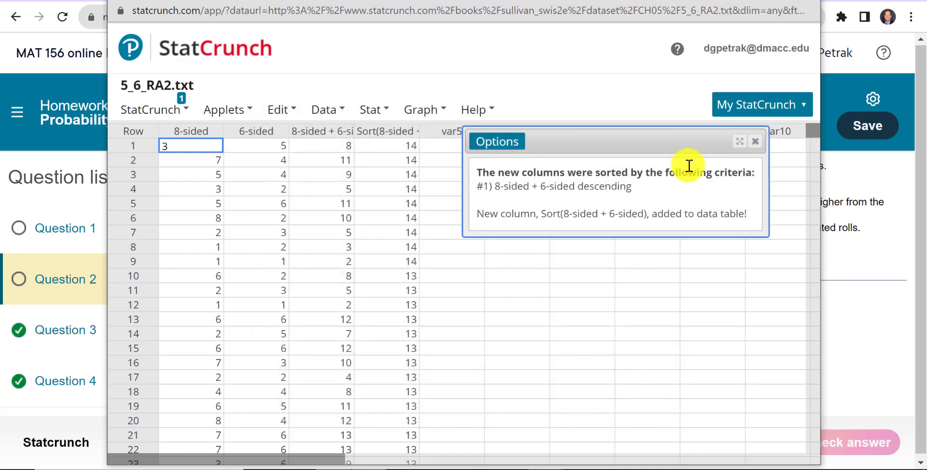
pyautogui.click(756, 141)
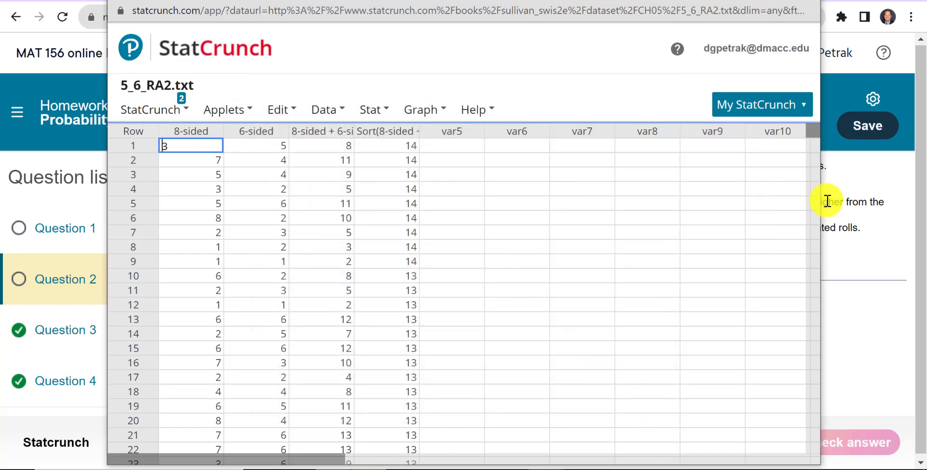
pyautogui.moveTo(816, 141); pyautogui.dragTo(816, 234)
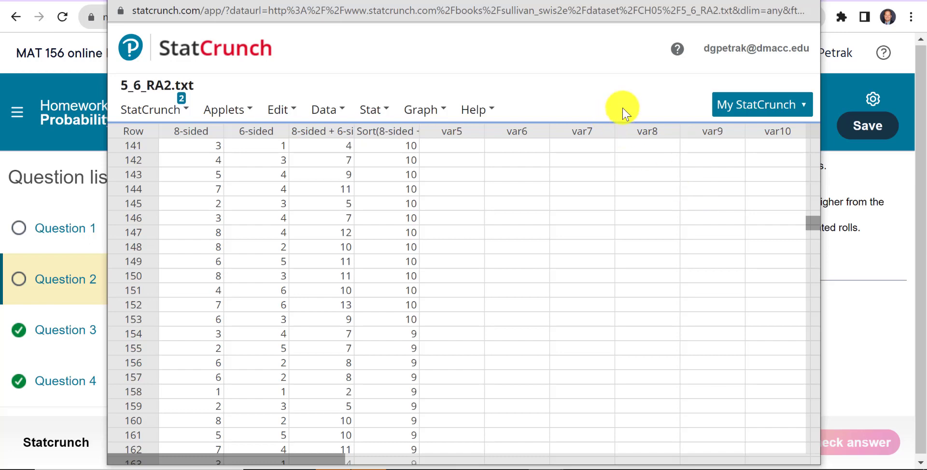
# Step: Leave the dice data, switch to Question 1 of the 7.2 homework on the normal distribution, and launch a blank StatCrunch table from it
pyautogui.click(848, 67)
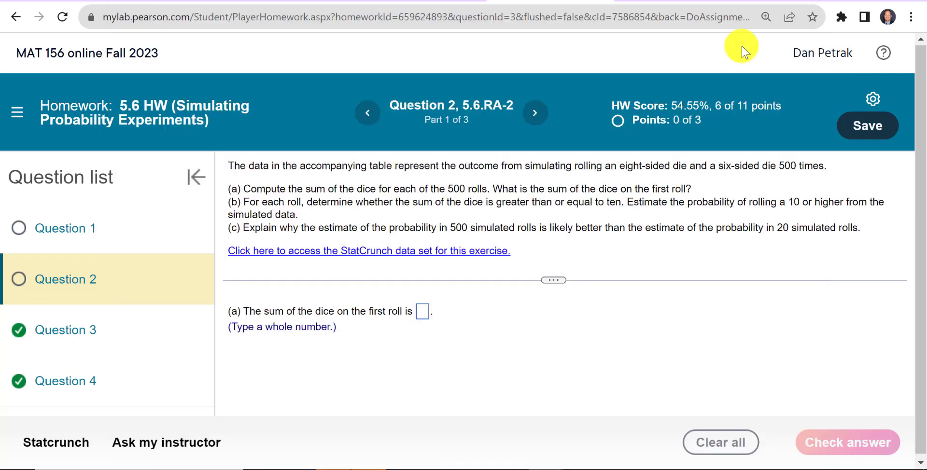
pyautogui.click(655, 0)
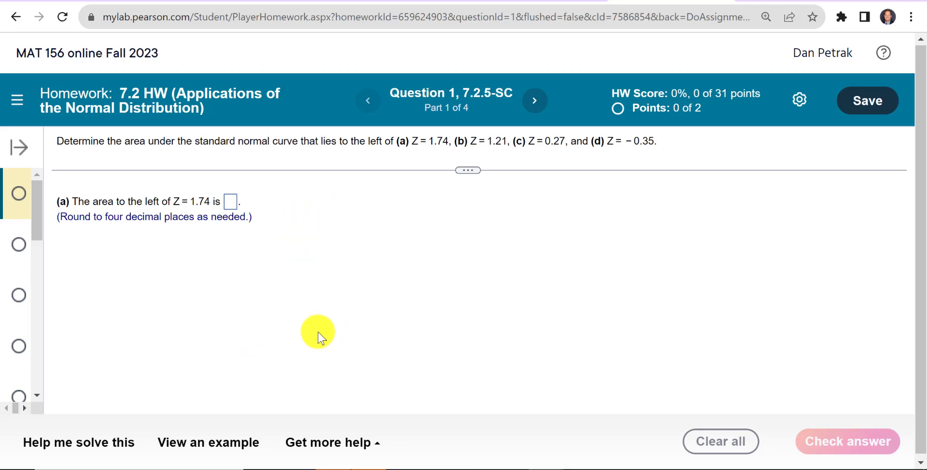
pyautogui.click(310, 441)
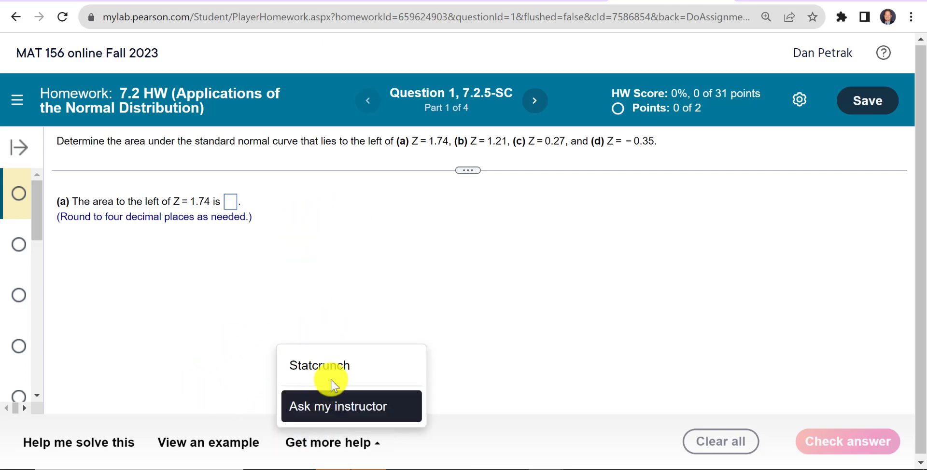
pyautogui.click(338, 370)
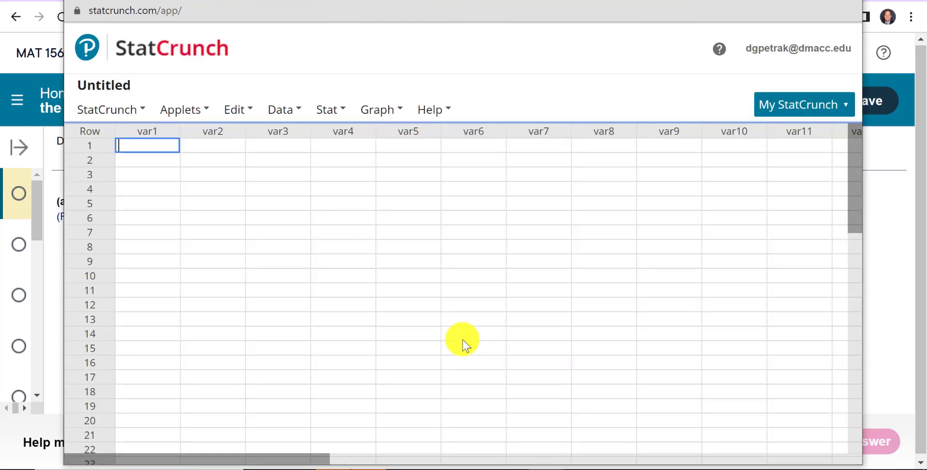
# Step: Open StatCrunch's Normal calculator in its standard mode
pyautogui.click(332, 110)
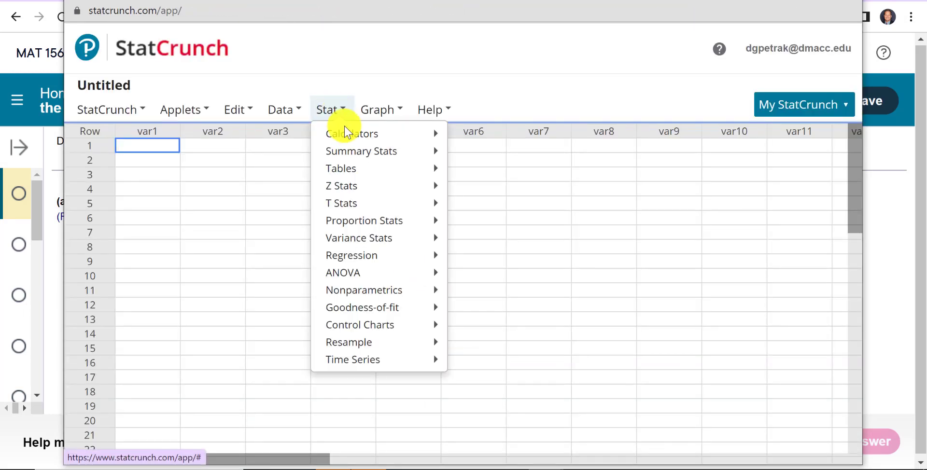
pyautogui.moveTo(353, 134)
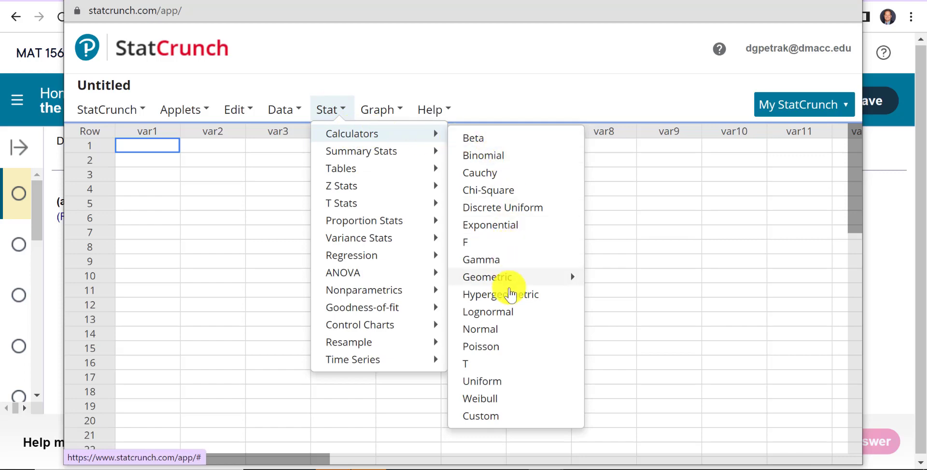
pyautogui.click(511, 329)
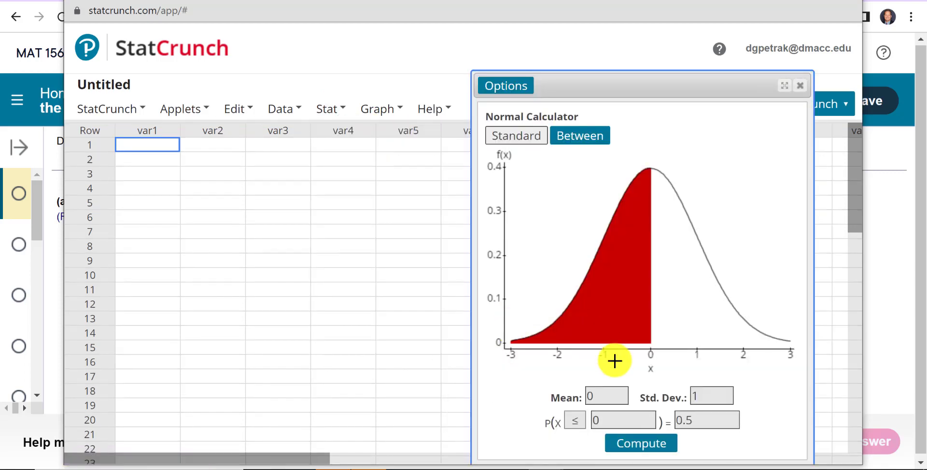
pyautogui.click(375, 111)
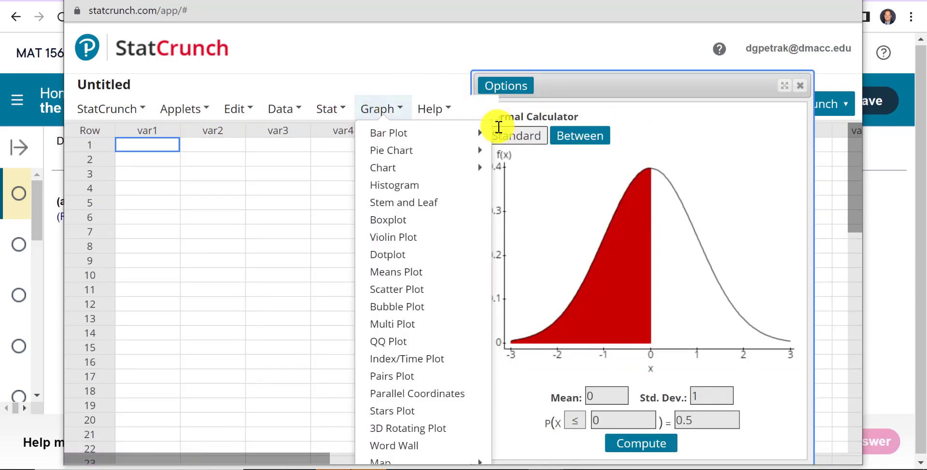
pyautogui.click(650, 88)
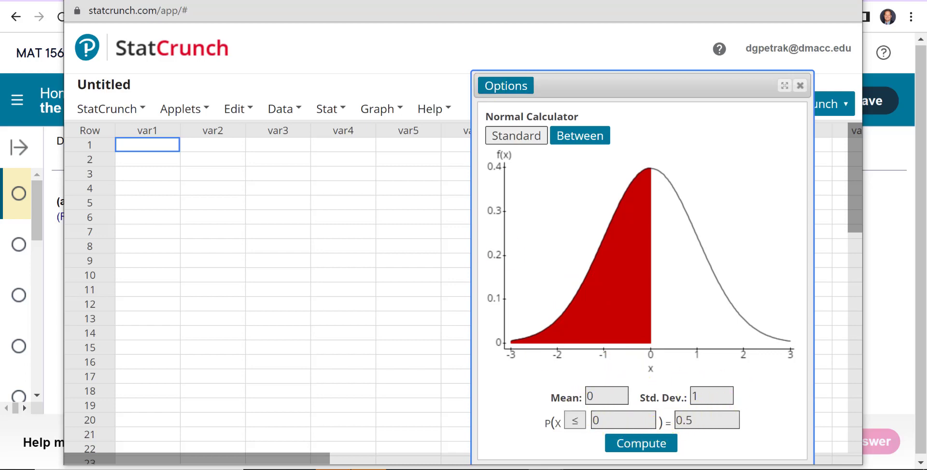
# Step: Compute the area under the standard normal curve for P(X ≤ 1.74)
pyautogui.moveTo(447, 1)
pyautogui.mouseDown()
pyautogui.moveTo(913, 128)
pyautogui.moveTo(871, 153)
pyautogui.moveTo(891, 146)
pyautogui.moveTo(612, 70)
pyautogui.moveTo(499, 60)
pyautogui.moveTo(441, 2)
pyautogui.mouseUp()
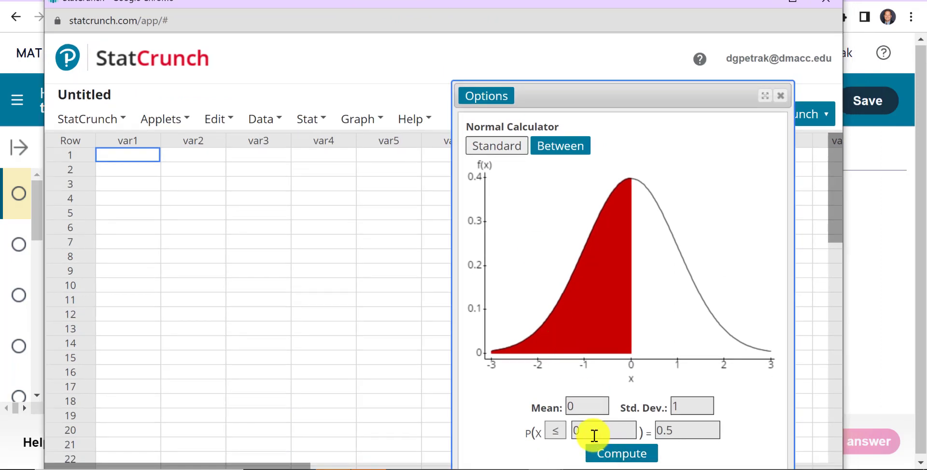
pyautogui.moveTo(594, 431); pyautogui.dragTo(524, 430)
pyautogui.write('1.74')
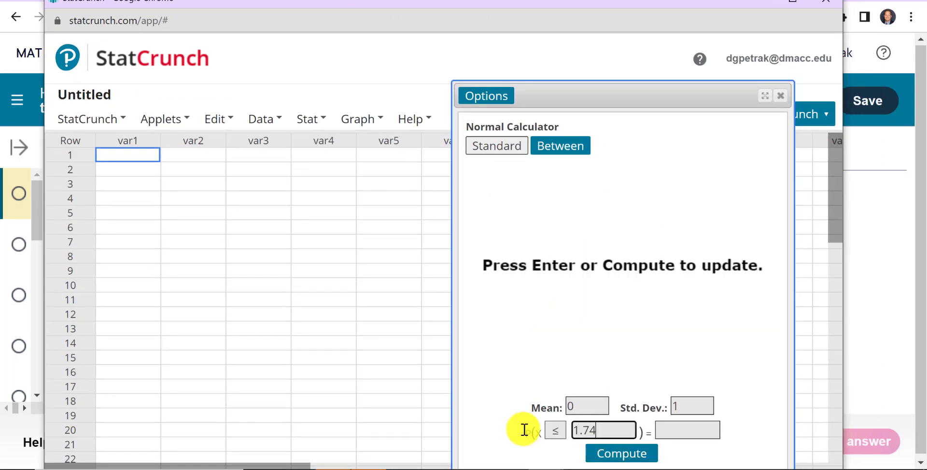
pyautogui.press('Return')
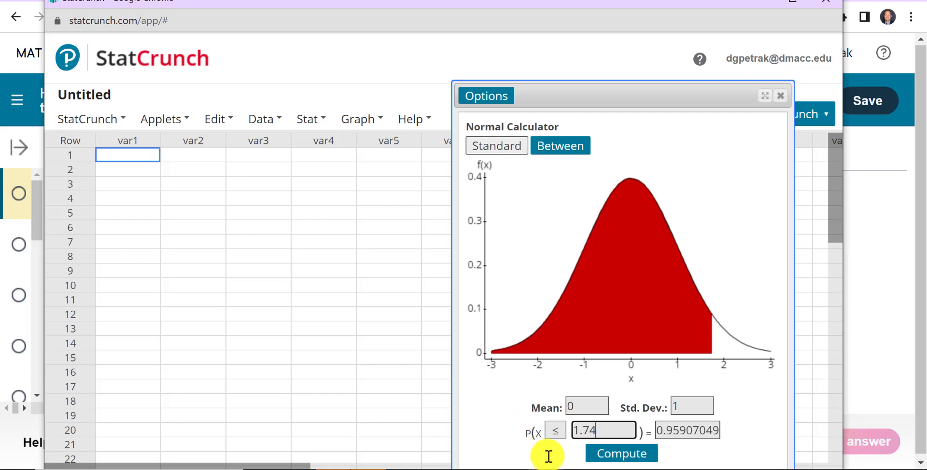
# Step: Reverse the inequality to compute the right-tail area P(X ≥ 1.74) under the standard normal curve
pyautogui.click(555, 429)
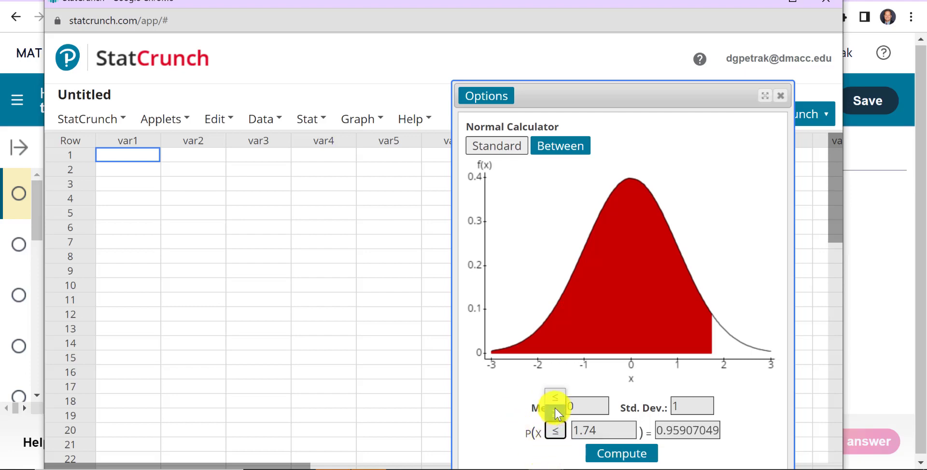
pyautogui.click(556, 409)
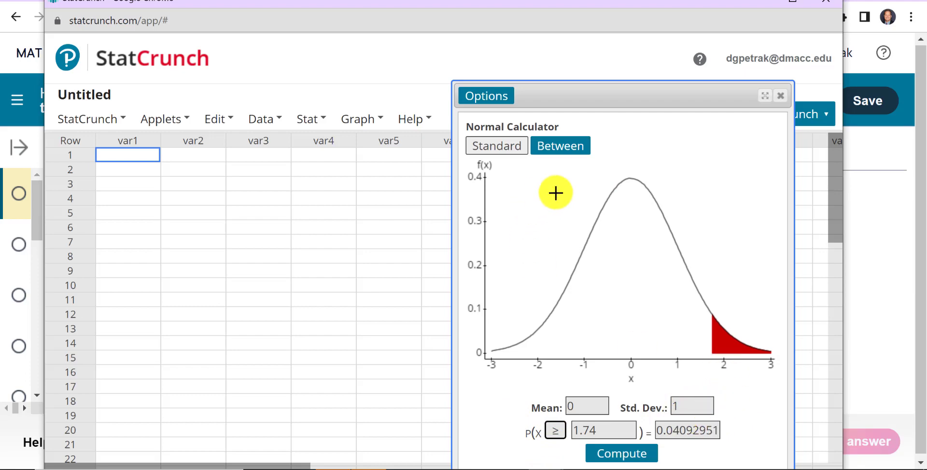
# Step: Switch the Normal calculator to Between mode and set the mean to 100 and the standard deviation to 15
pyautogui.click(566, 156)
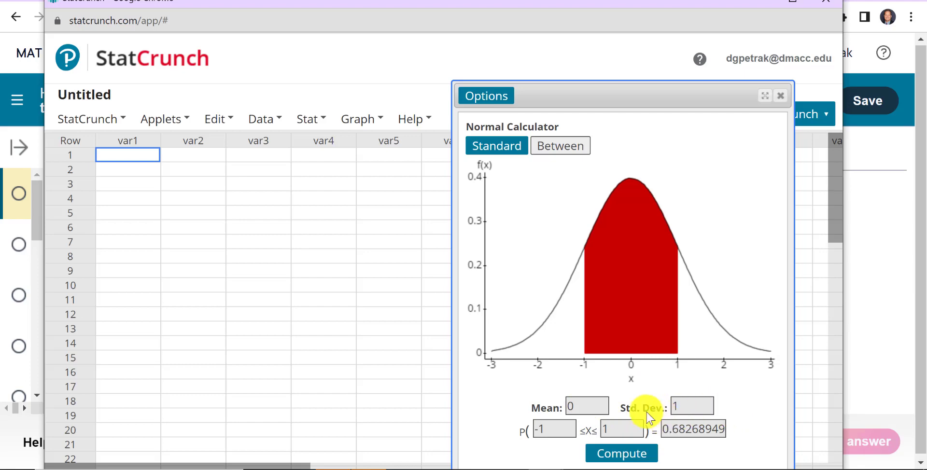
pyautogui.doubleClick(583, 406)
pyautogui.write('10')
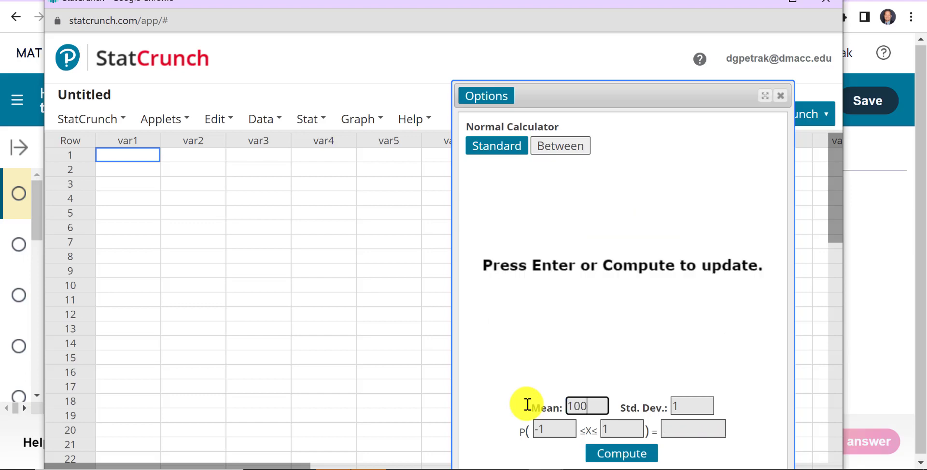
pyautogui.write('0')
pyautogui.click(703, 411)
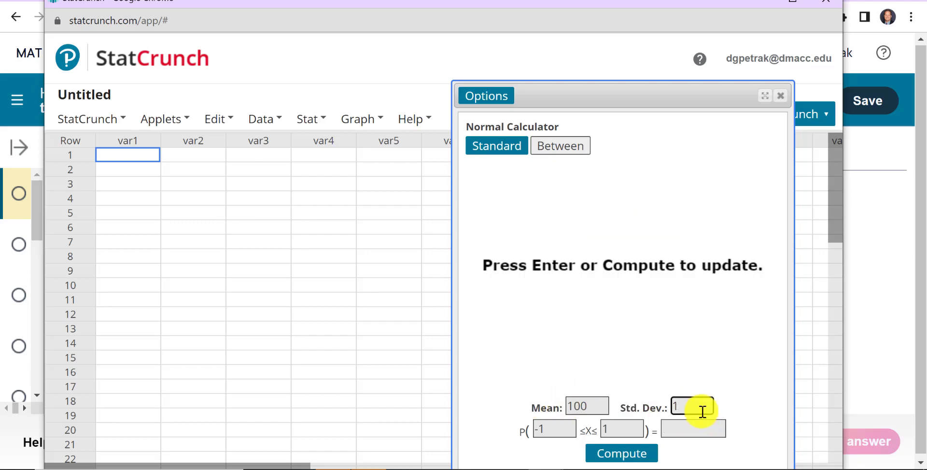
pyautogui.write('5')
# Step: Compute the probability that X lies between 90 and 1105, and highlight the resulting probability
pyautogui.click(555, 428)
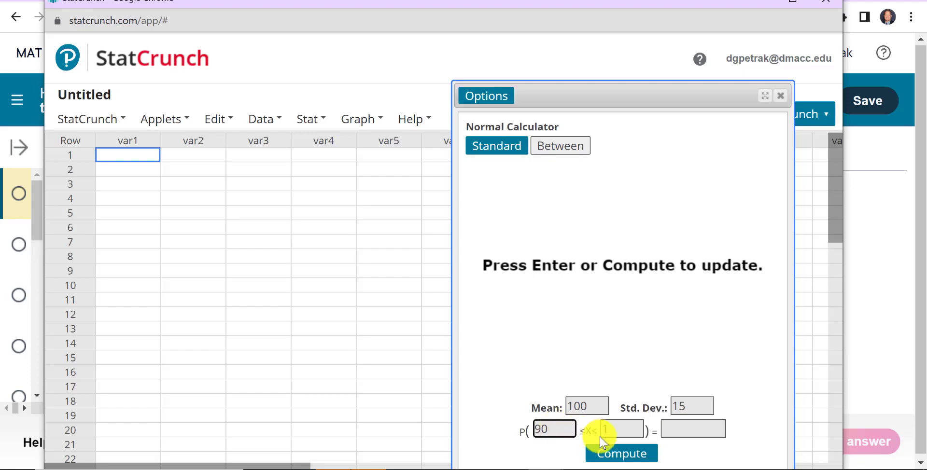
pyautogui.click(629, 429)
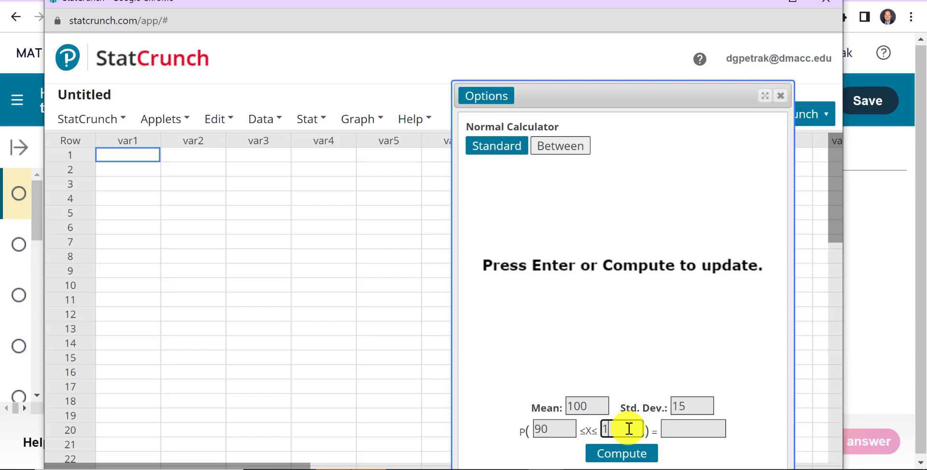
pyautogui.write('105')
pyautogui.click(630, 455)
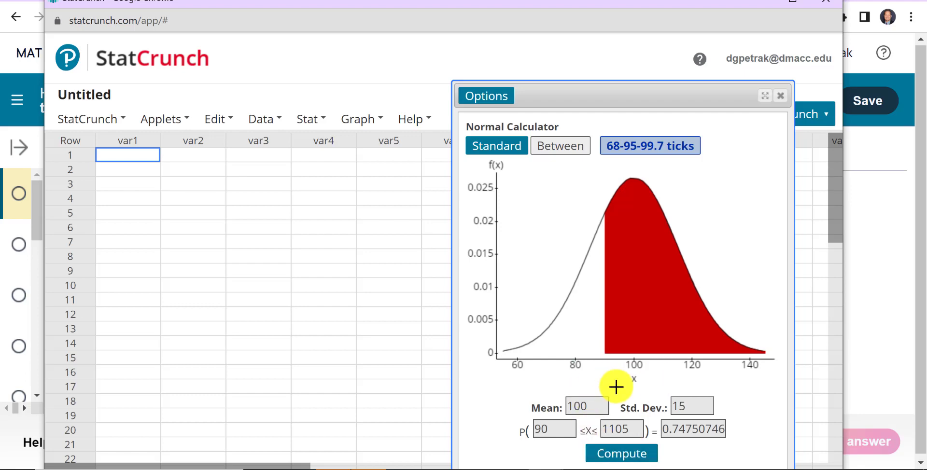
pyautogui.click(705, 425)
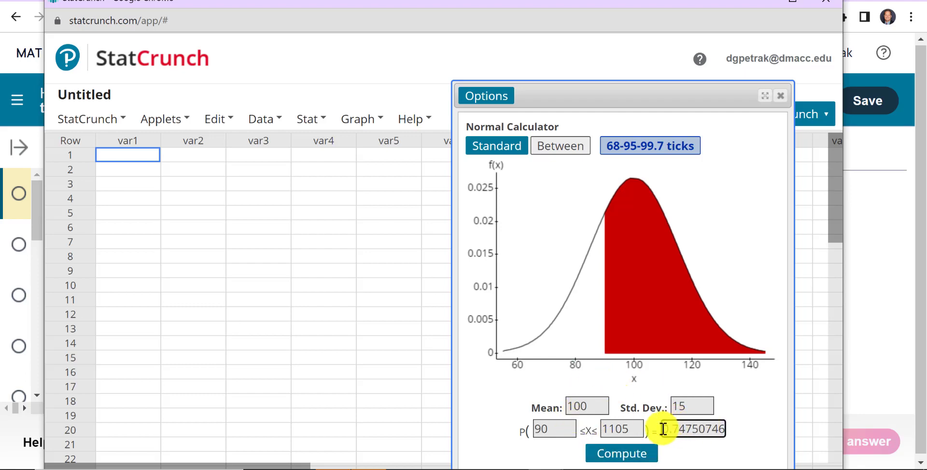
pyautogui.moveTo(664, 429); pyautogui.dragTo(782, 410)
# Step: Return to Standard mode, compute the X value whose right-tail probability P(X ≥ x) is .05, and close the calculator
pyautogui.click(508, 146)
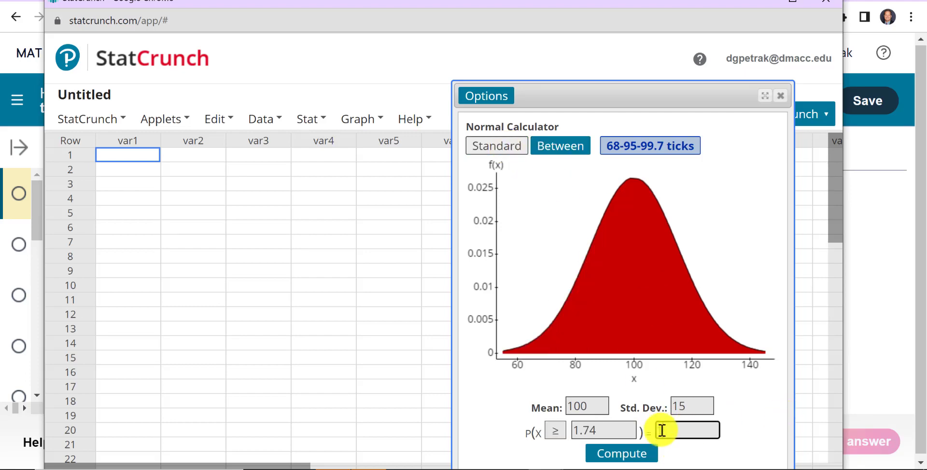
pyautogui.moveTo(661, 429); pyautogui.dragTo(602, 421)
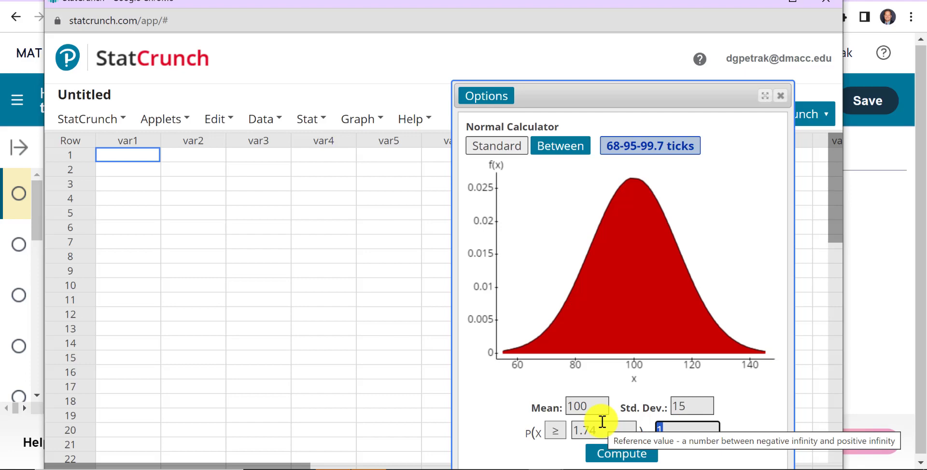
pyautogui.write('.0')
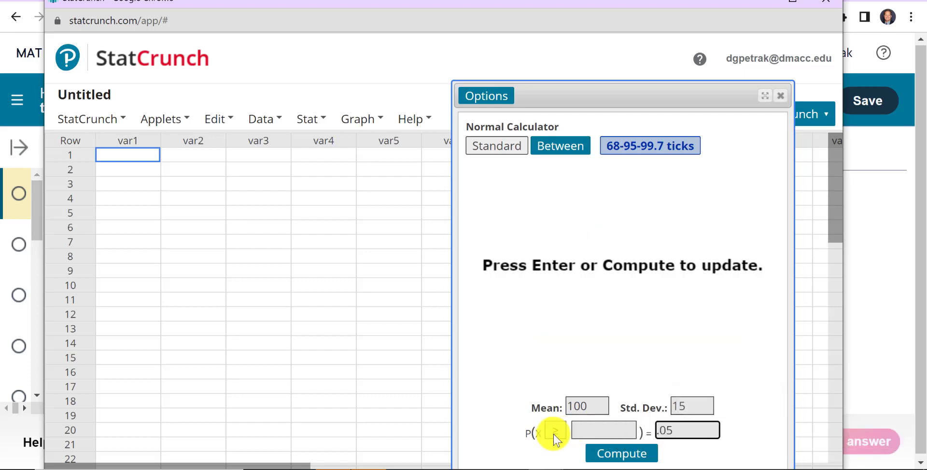
pyautogui.write('5')
pyautogui.click(618, 453)
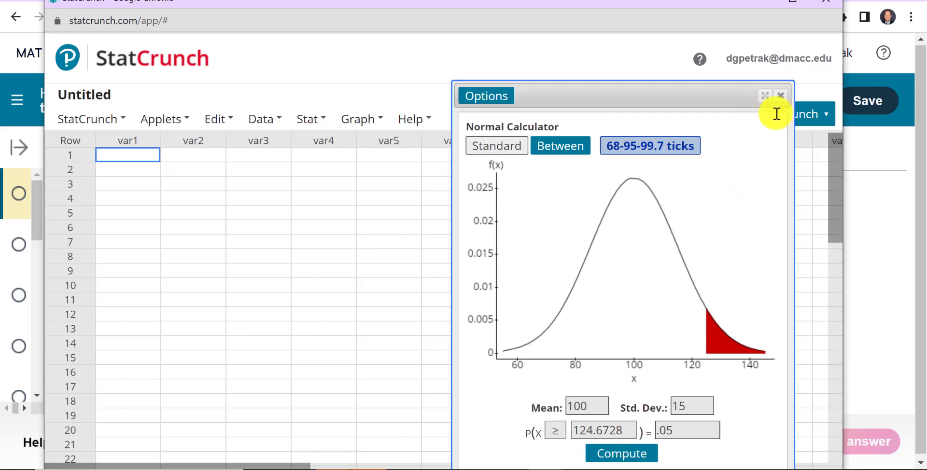
pyautogui.click(782, 97)
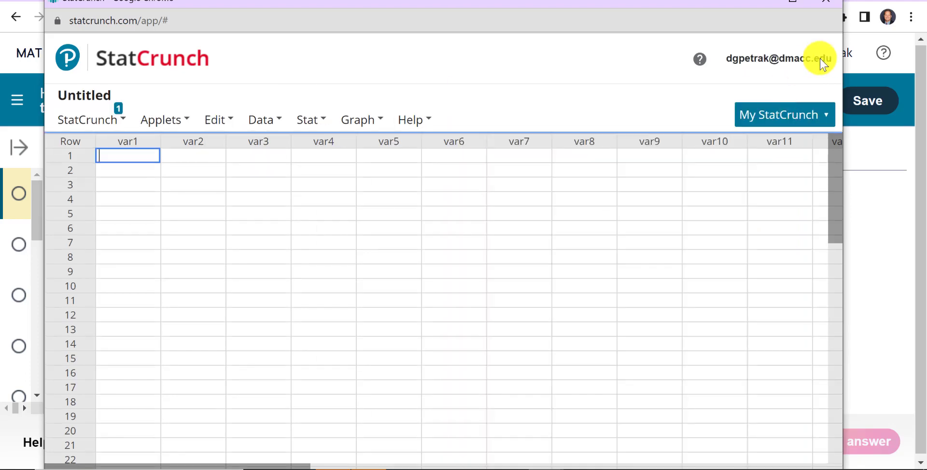